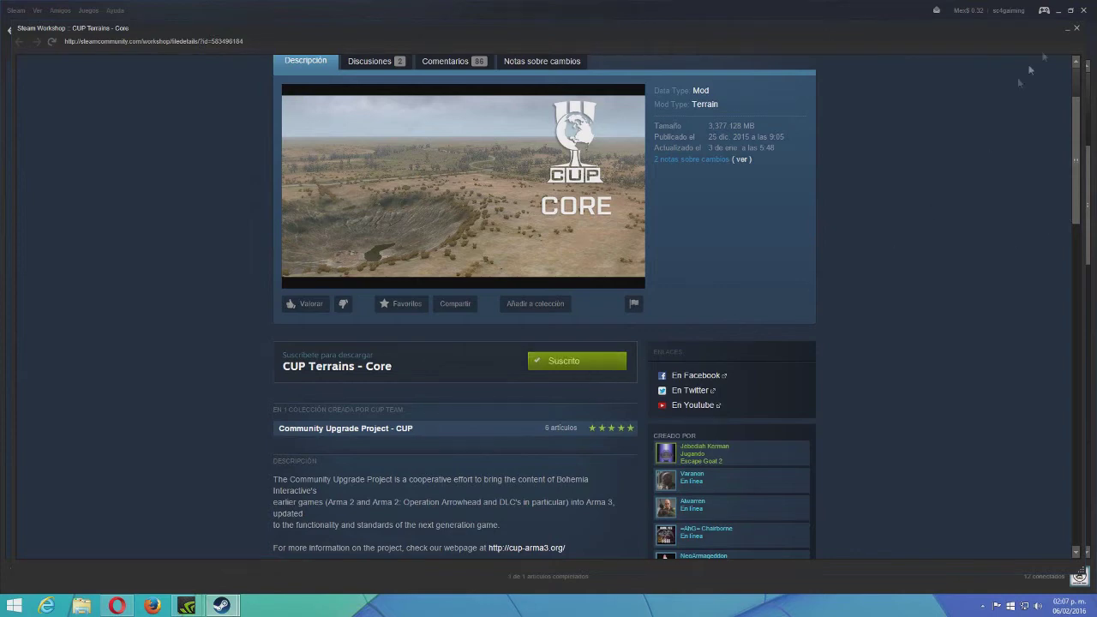
- Close the CUP Terrains - Core page and check the subscription on the required HLC AK Pack's Workshop page
click(1077, 31)
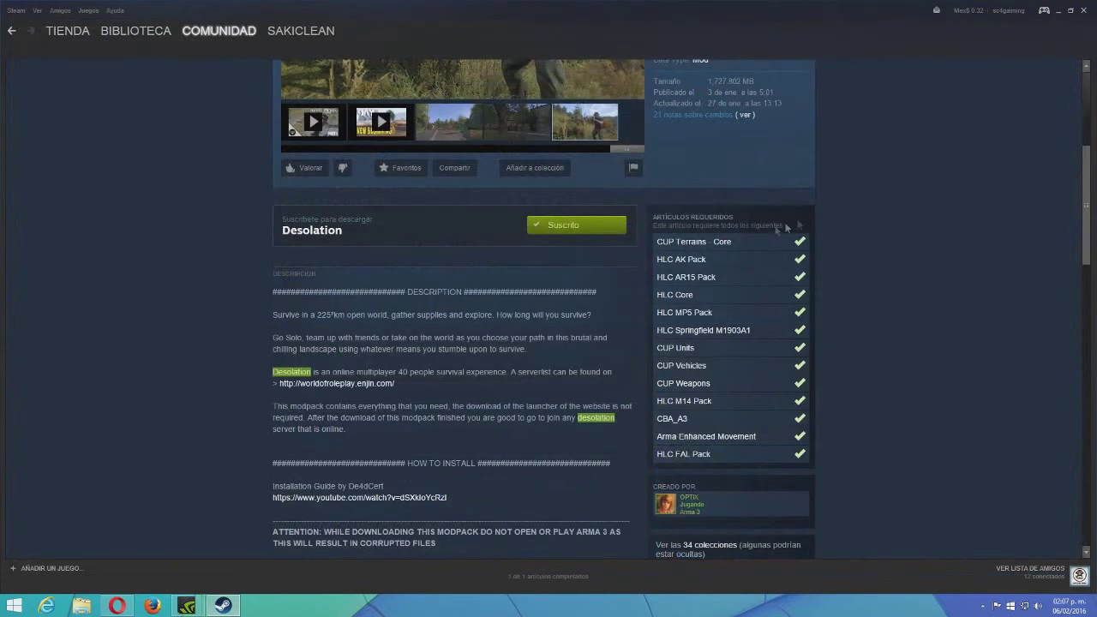
click(691, 261)
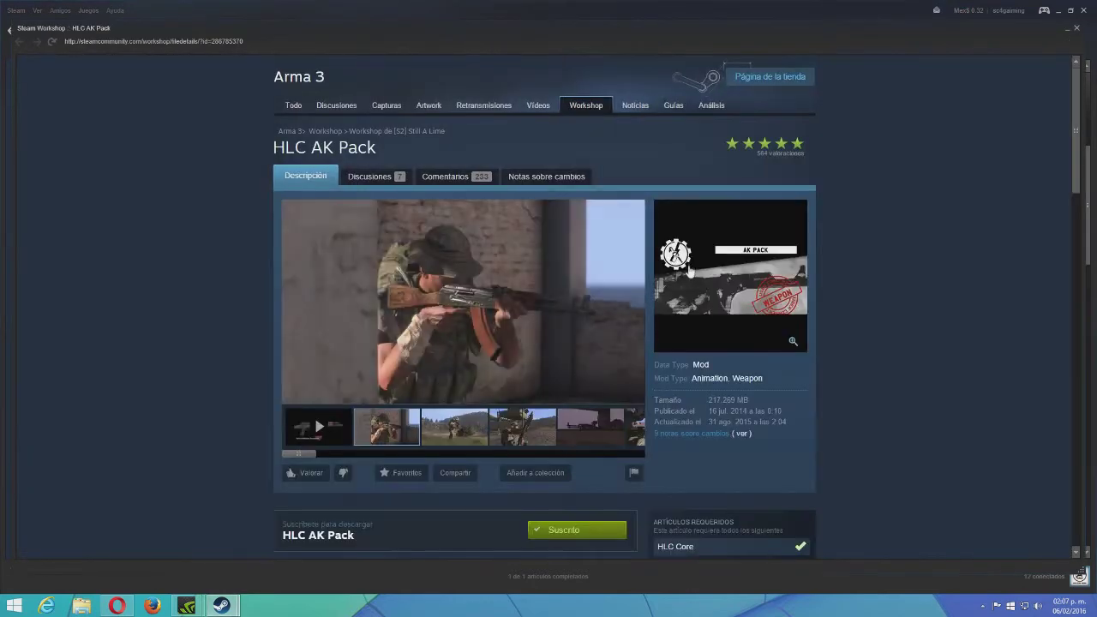
scroll(1011, 242, down, 3)
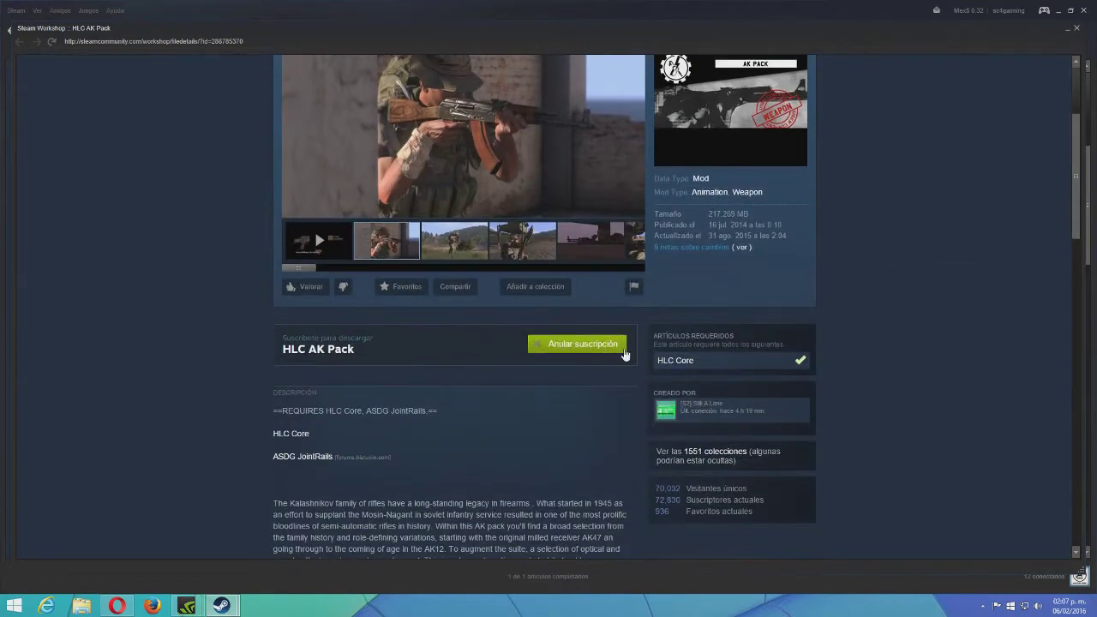
click(1077, 29)
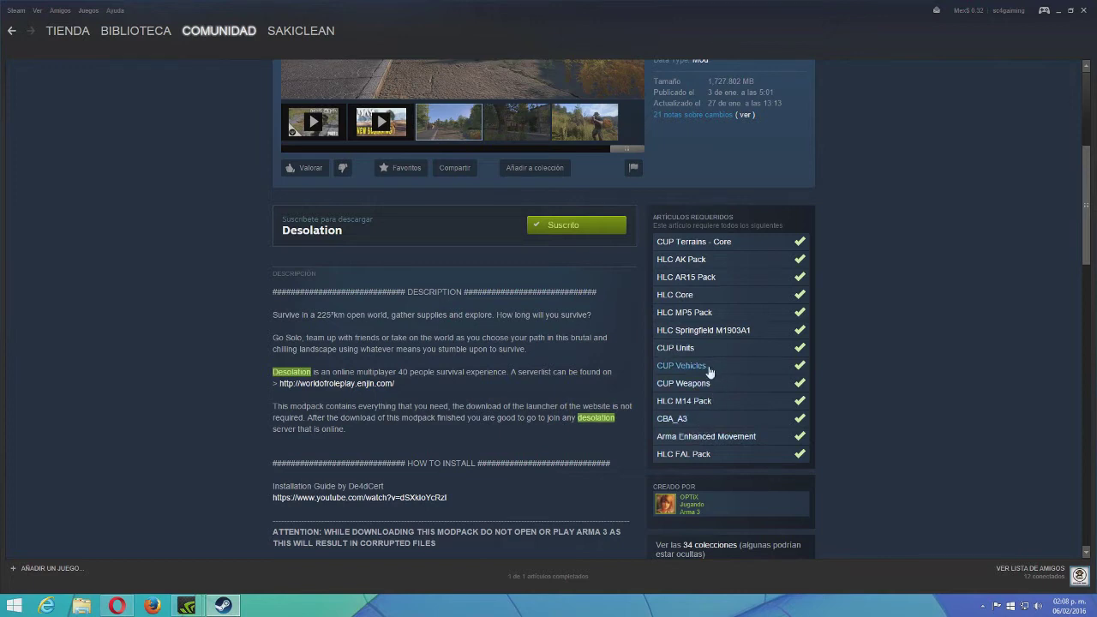
- Check the subscription on the Workshop page of the required Arma Enhanced Movement mod
click(697, 436)
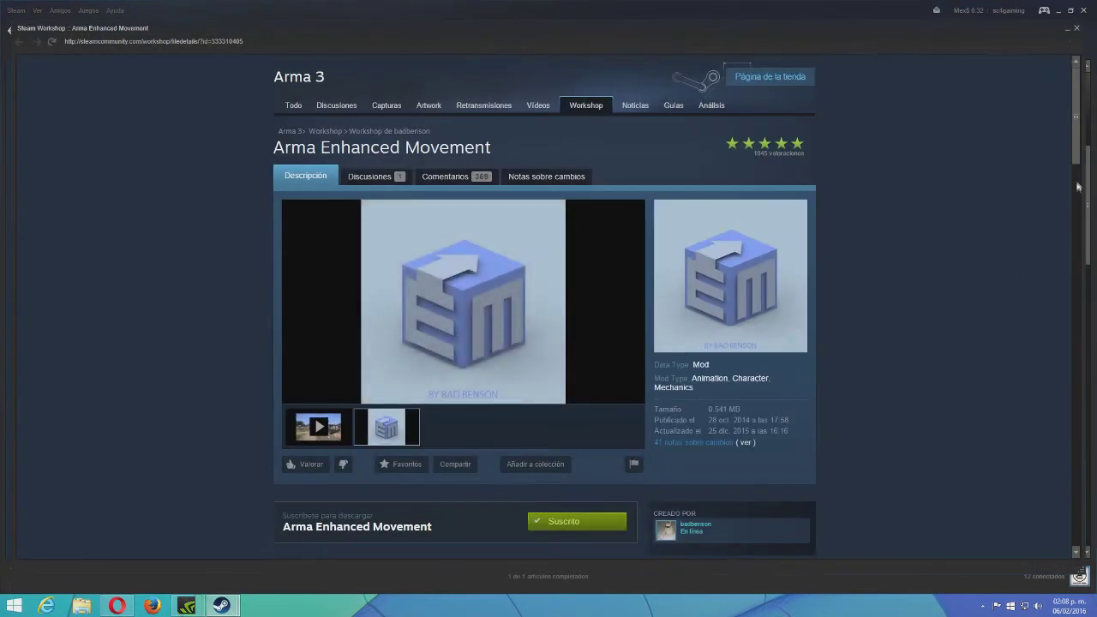
scroll(1078, 161, down, 4)
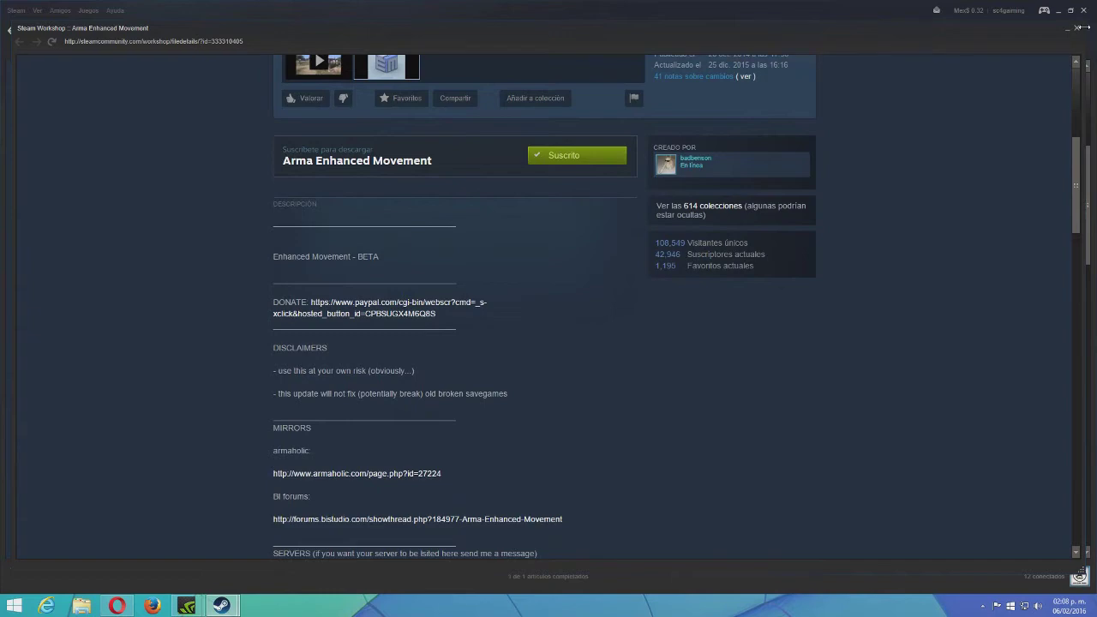
click(1077, 30)
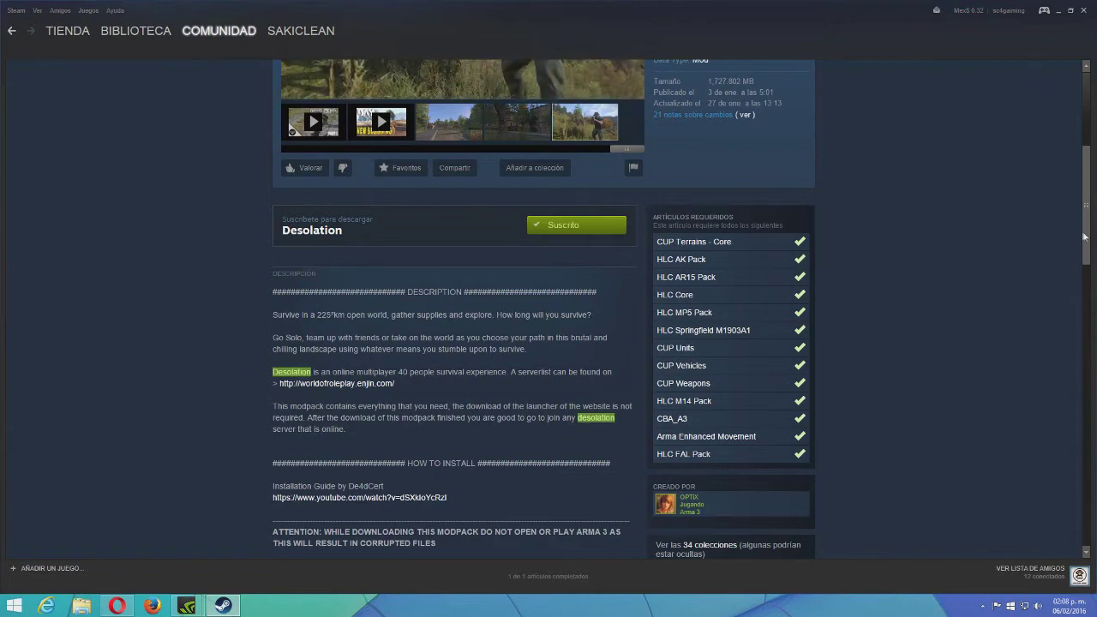
- Review the required items and installation notes on the Desolation Workshop page
scroll(1088, 240, up, 1)
scroll(823, 166, down, 3)
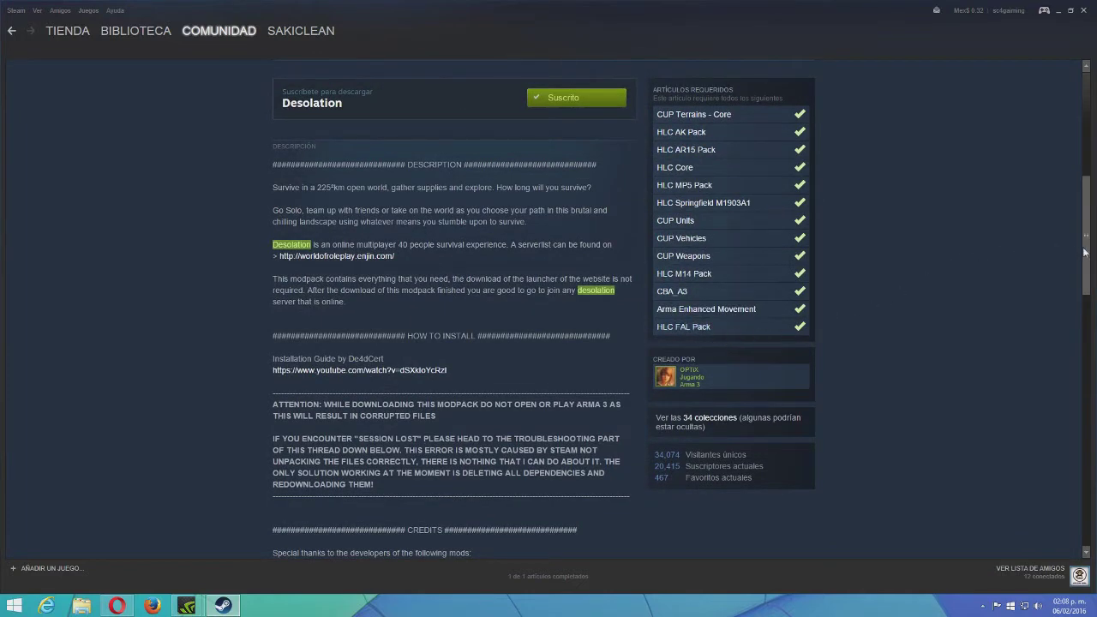
scroll(689, 219, up, 2)
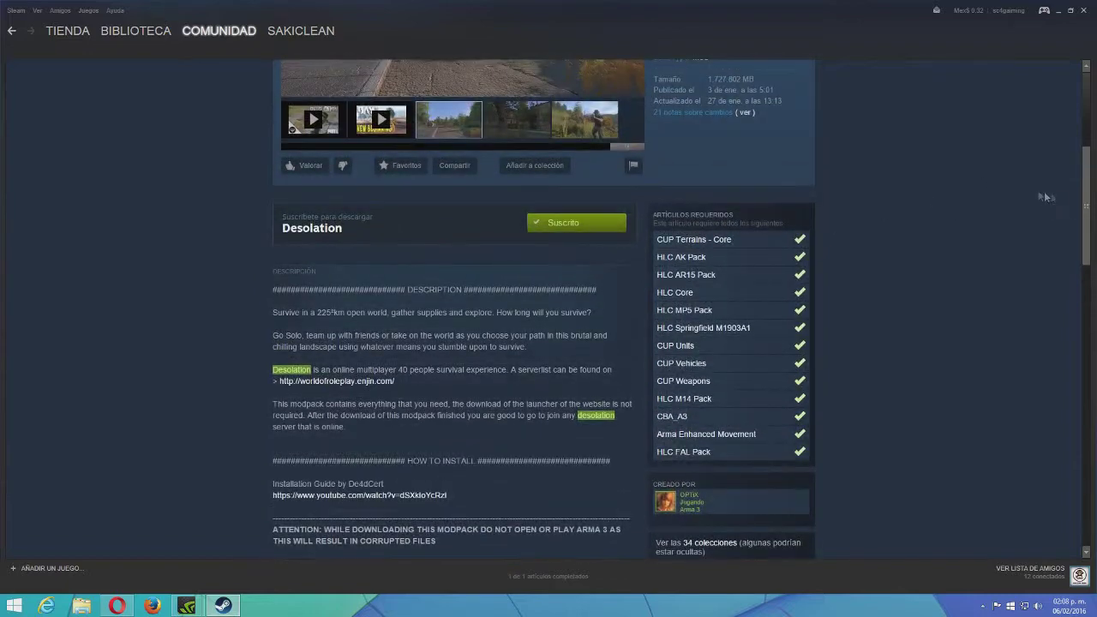
scroll(1045, 197, up, 4)
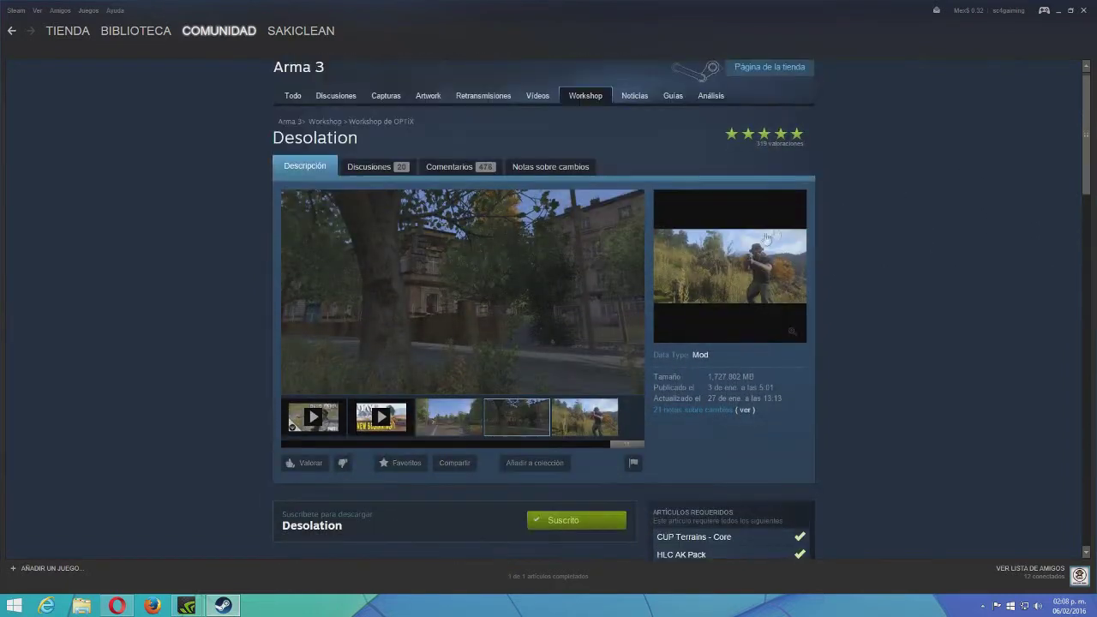
- Close the Steam window and open the mods list in the Arma 3 launcher
click(1083, 10)
drag(137, 393, 543, 218)
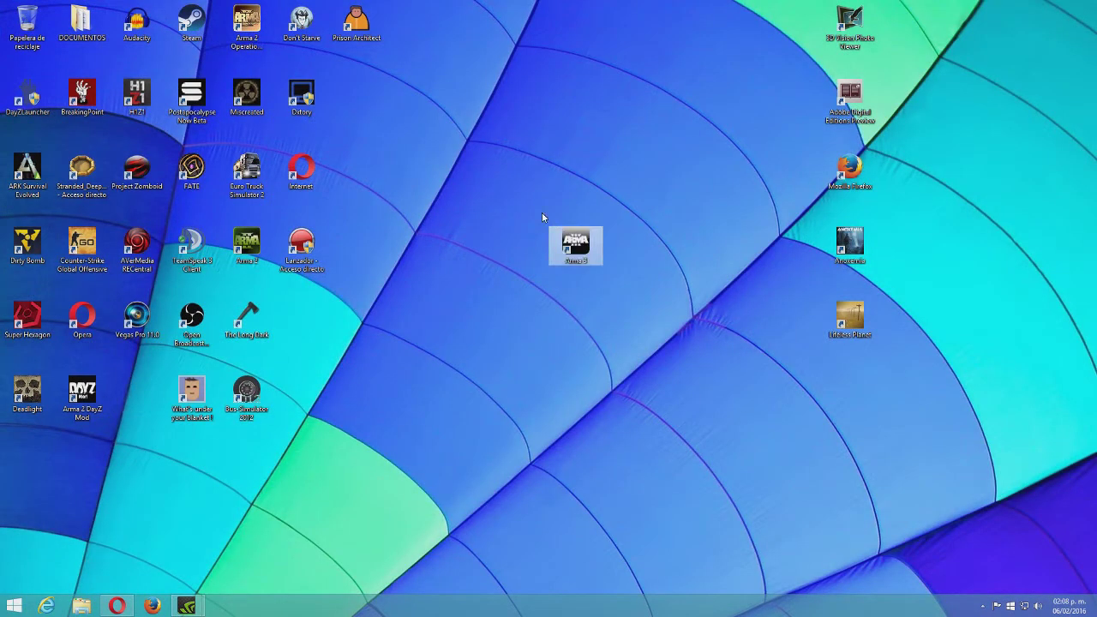
double_click(581, 249)
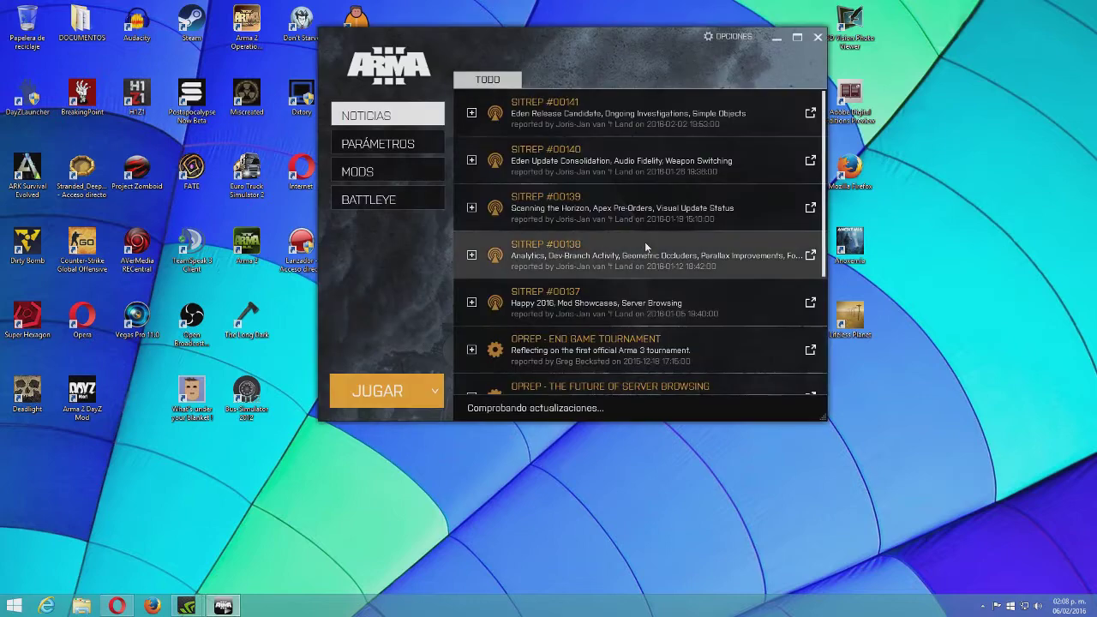
click(367, 174)
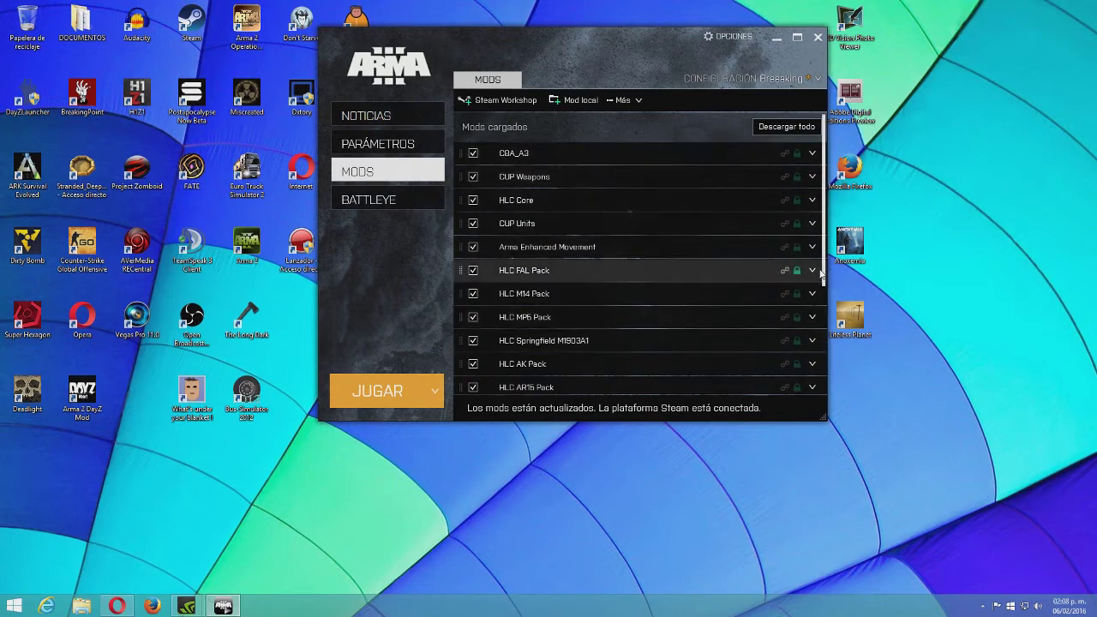
- Review the loaded mods in the launcher and inspect the details of CBA_A3
scroll(822, 301, down, 2)
scroll(822, 299, down, 3)
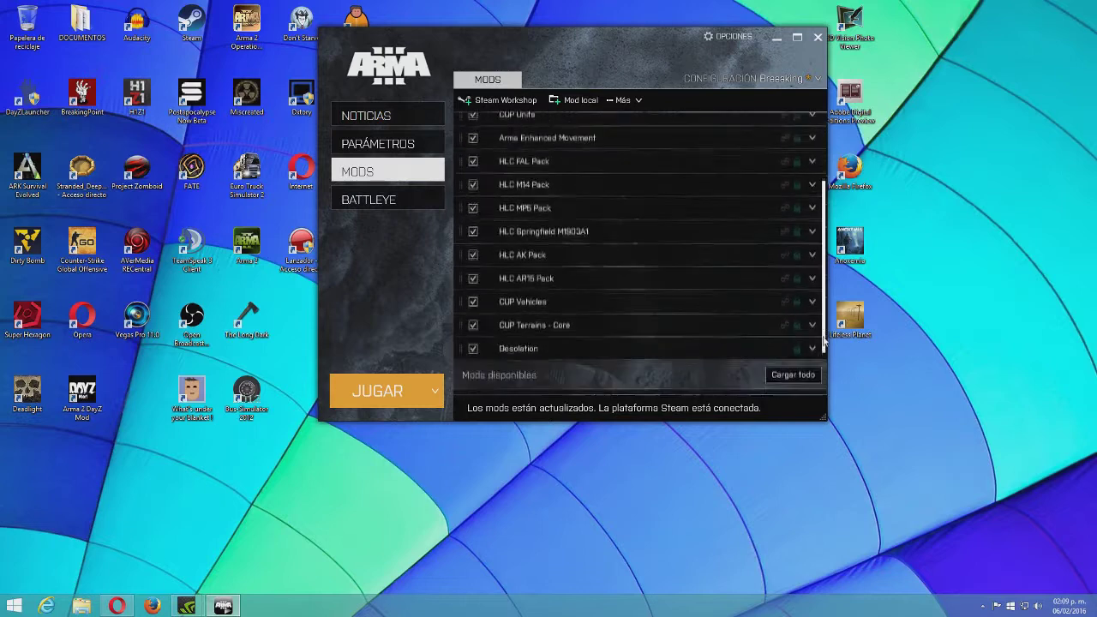
scroll(823, 283, up, 5)
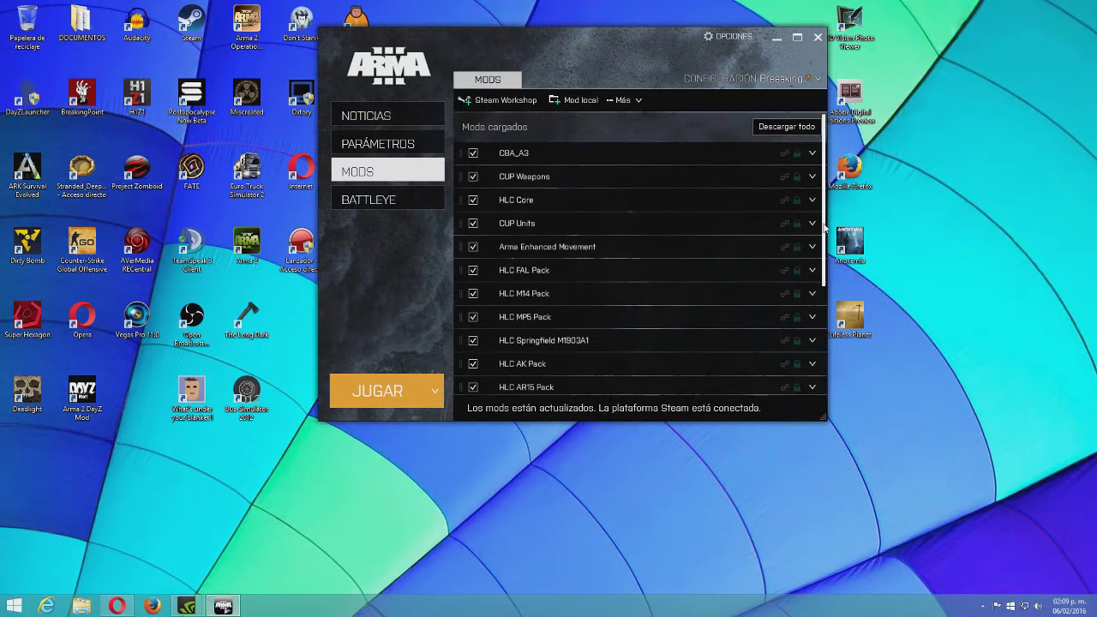
click(812, 154)
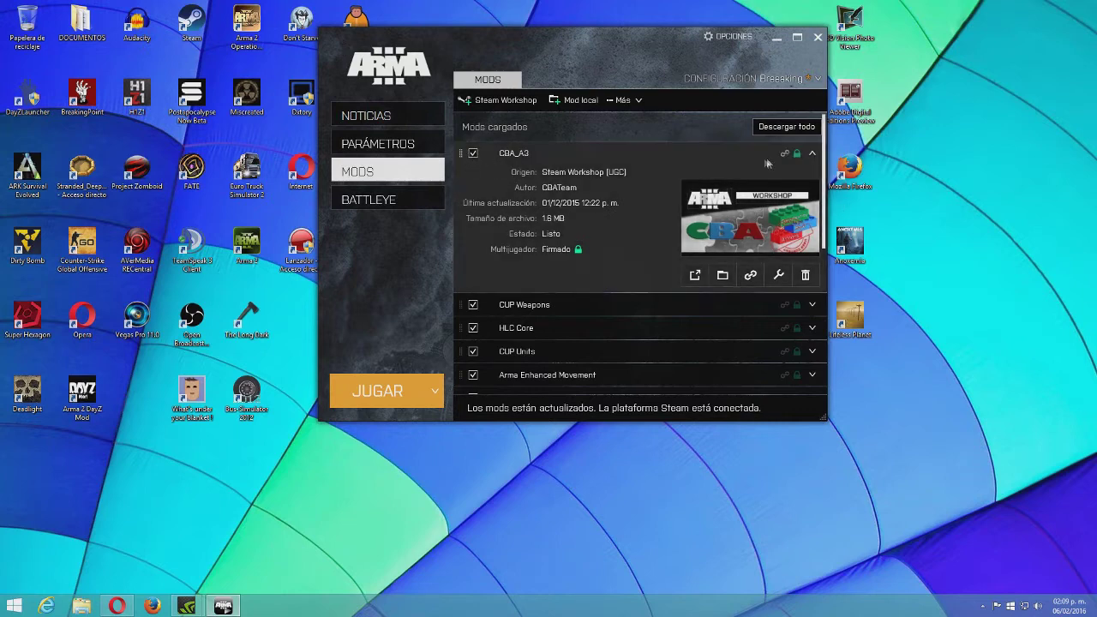
click(813, 154)
- Inspect the launcher details of the loaded CUP Terrains - Core and Desolation mods
drag(823, 161, 825, 250)
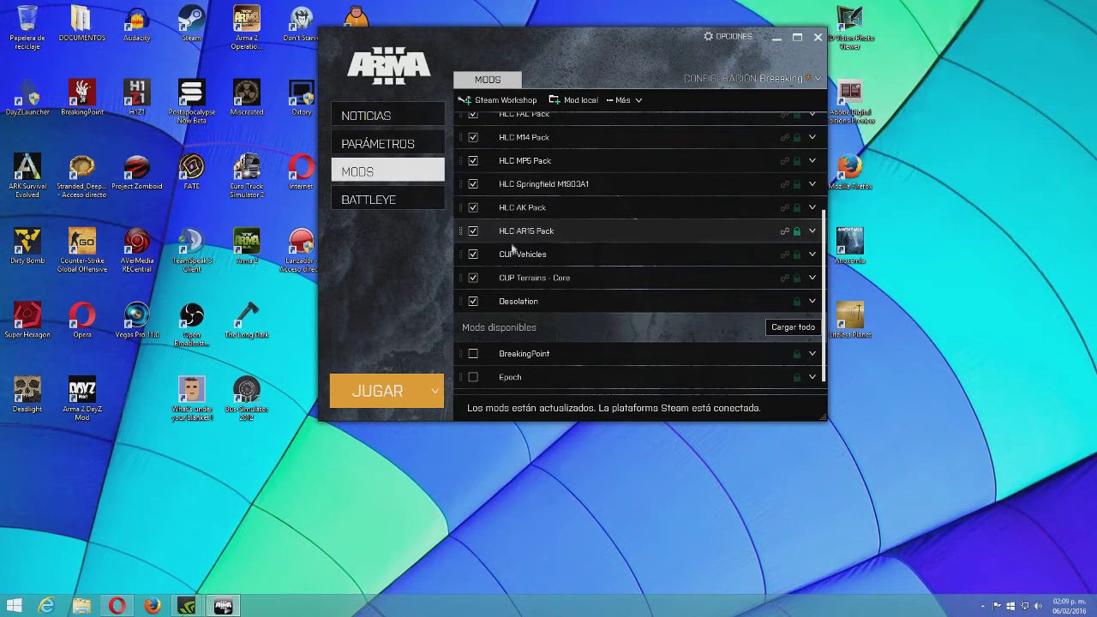
click(812, 278)
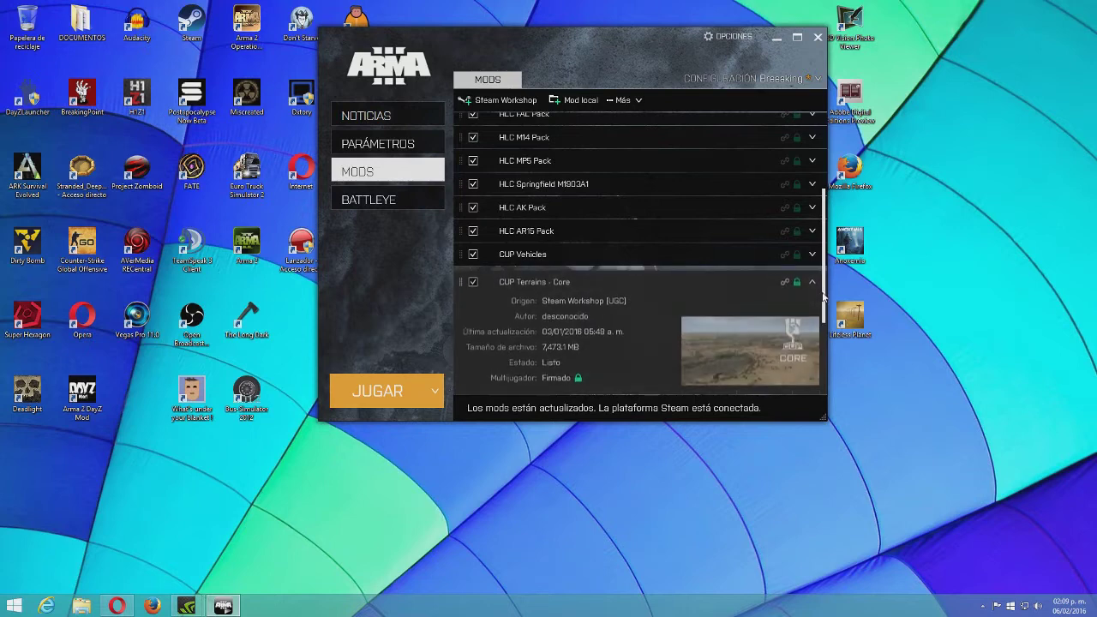
drag(821, 286, 830, 319)
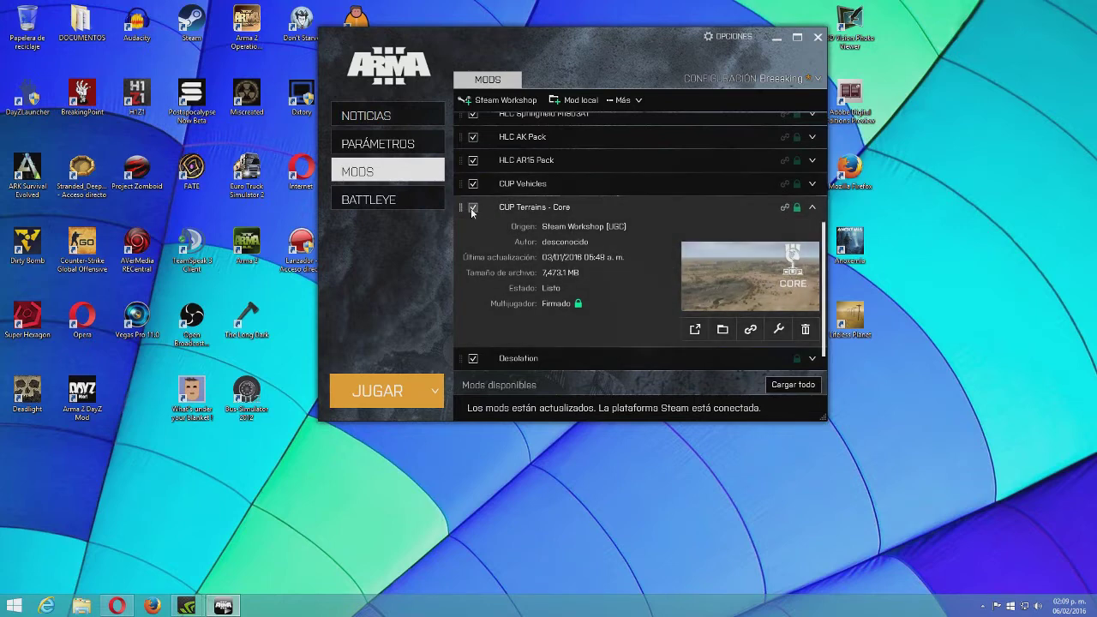
click(810, 208)
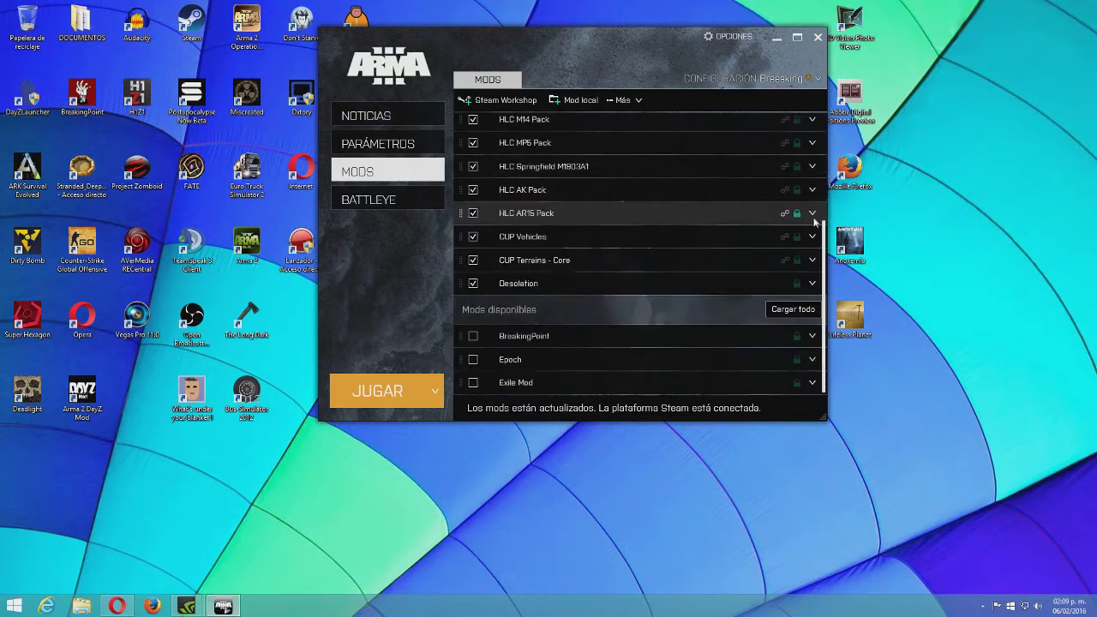
click(811, 282)
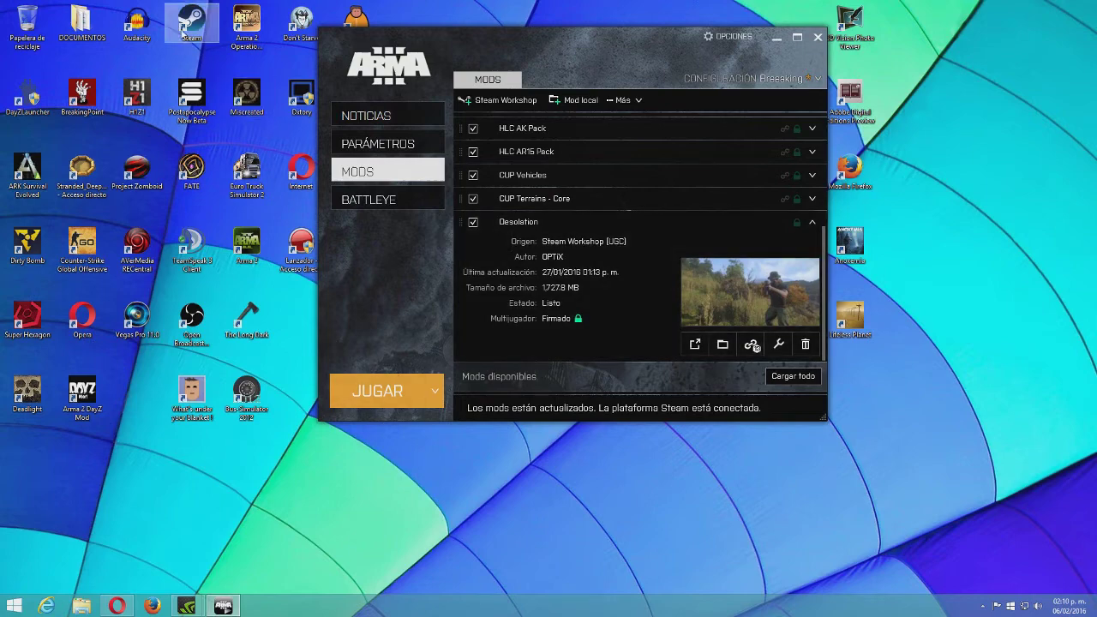
- Switch to Steam and return to the required items on the Desolation Workshop page
double_click(184, 24)
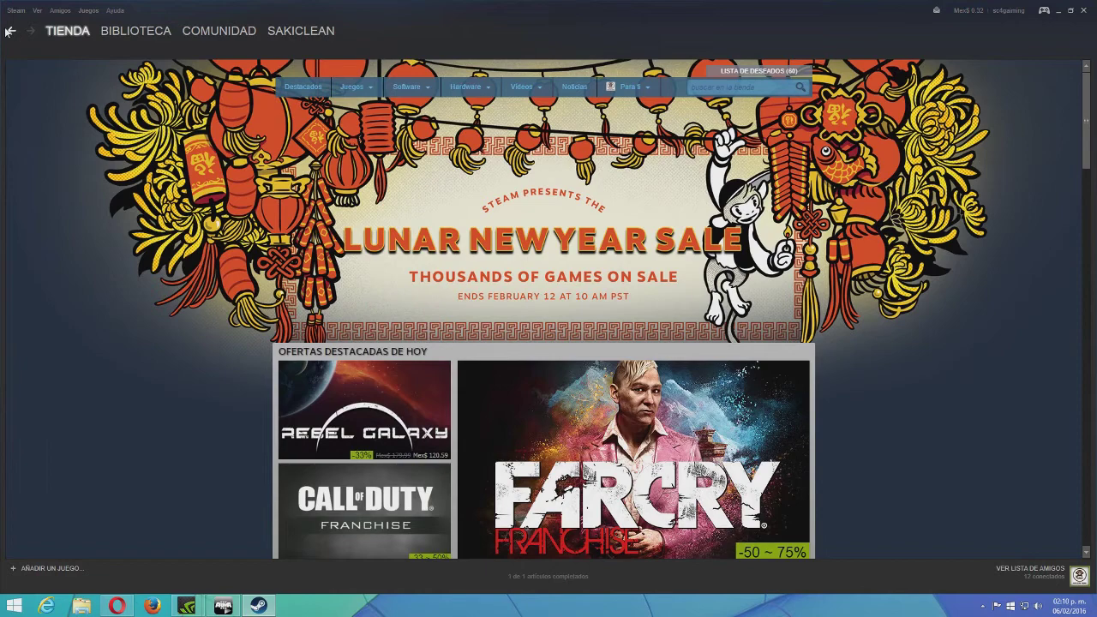
click(11, 31)
drag(1083, 170, 1085, 245)
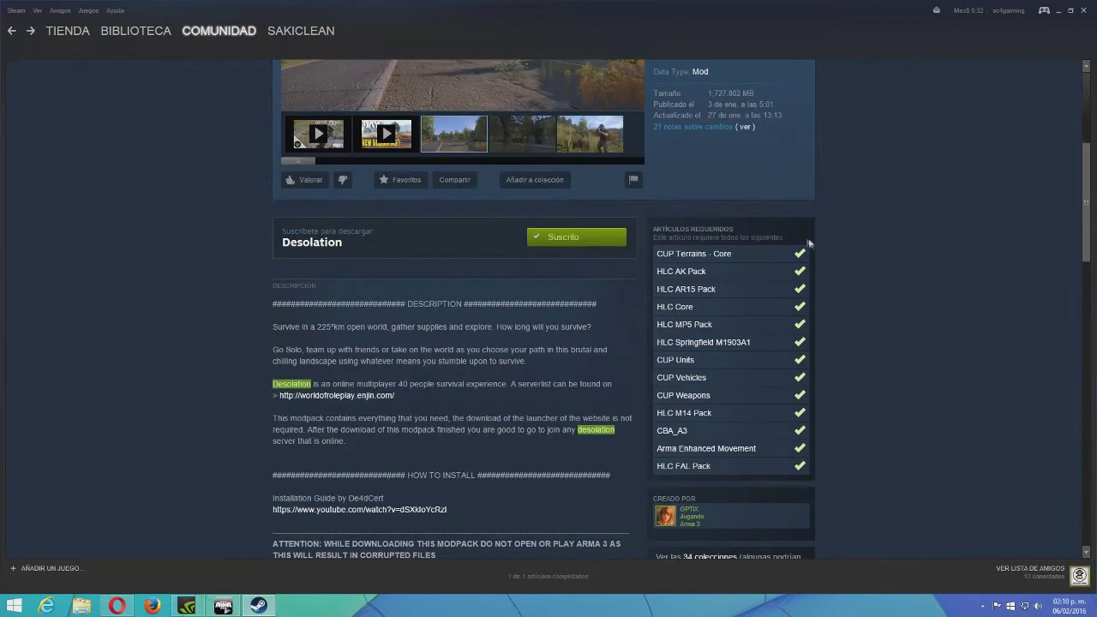
- Check the CUP Terrains - Core subscription page and Desolation's required items, and close the Steam window
click(694, 255)
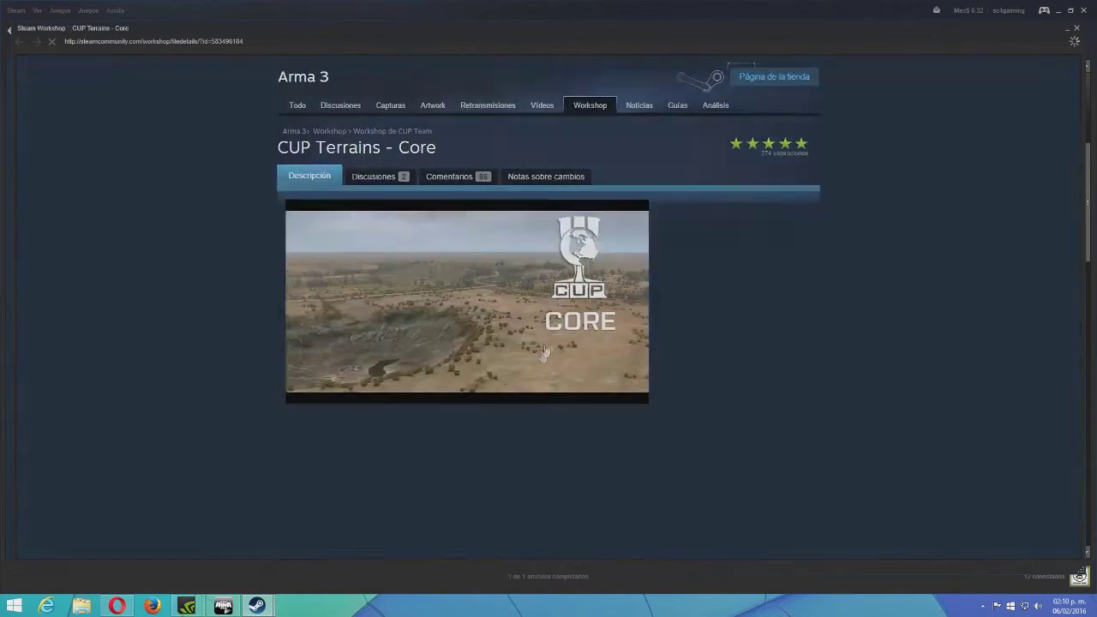
click(533, 479)
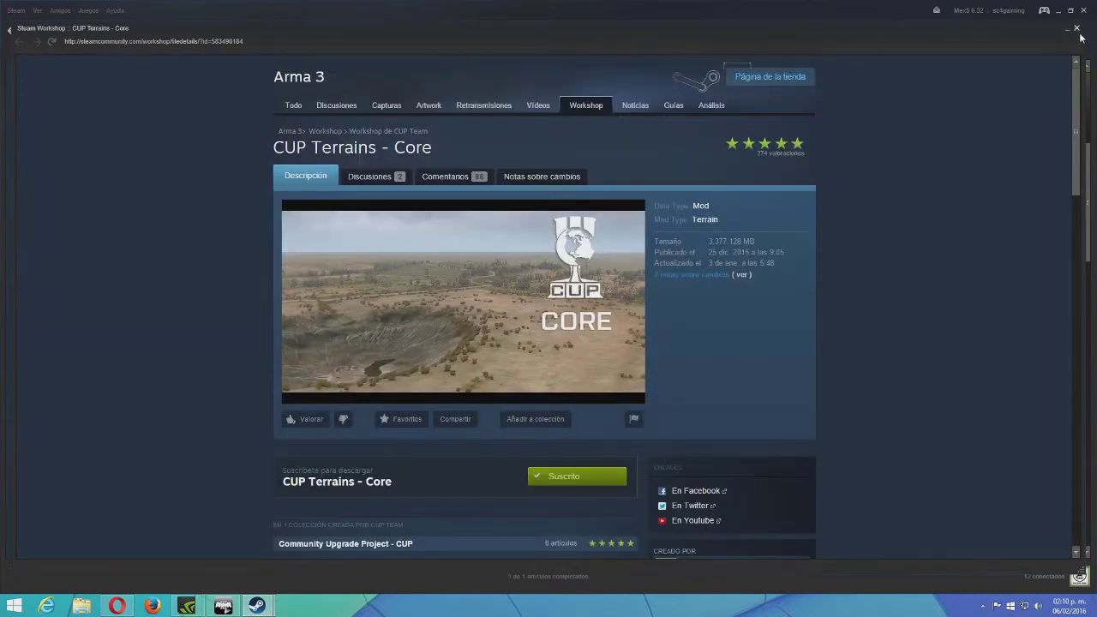
click(1077, 30)
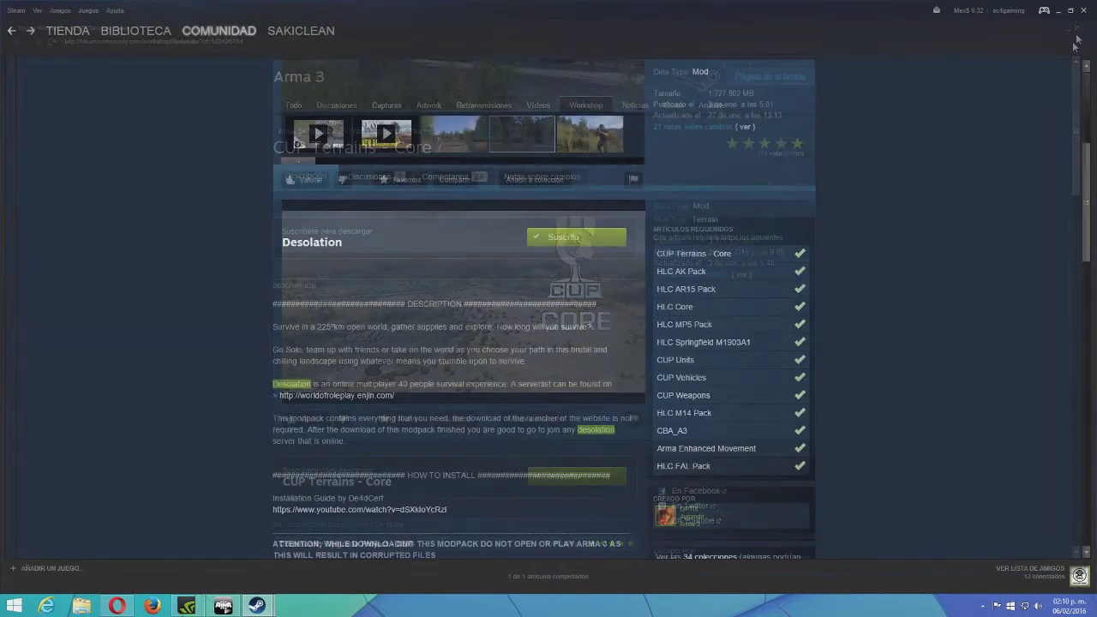
scroll(1089, 198, down, 2)
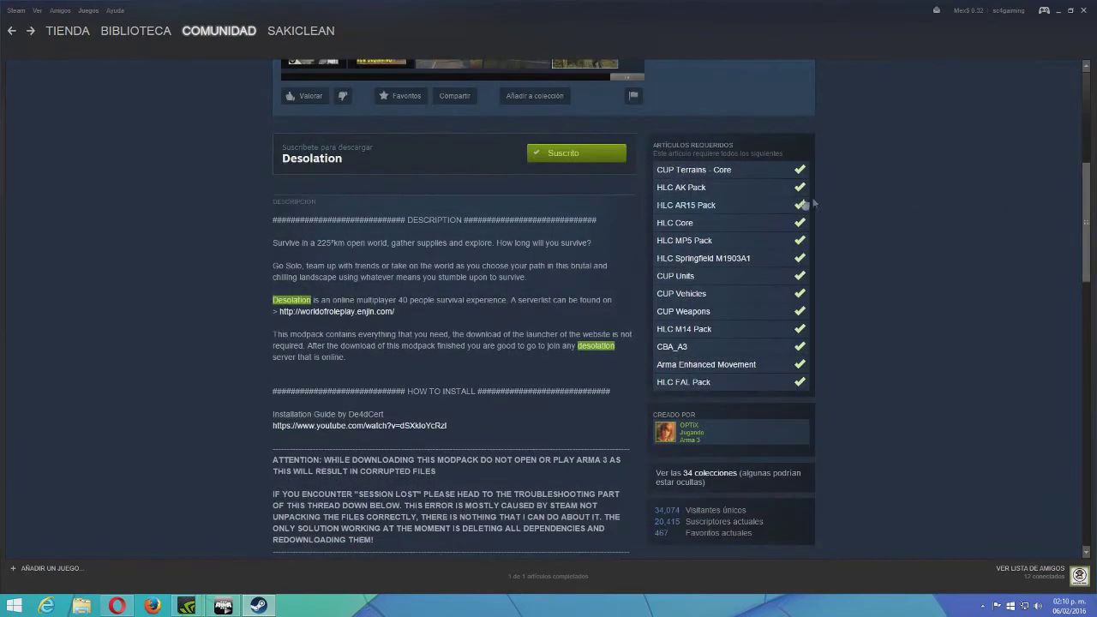
click(1082, 10)
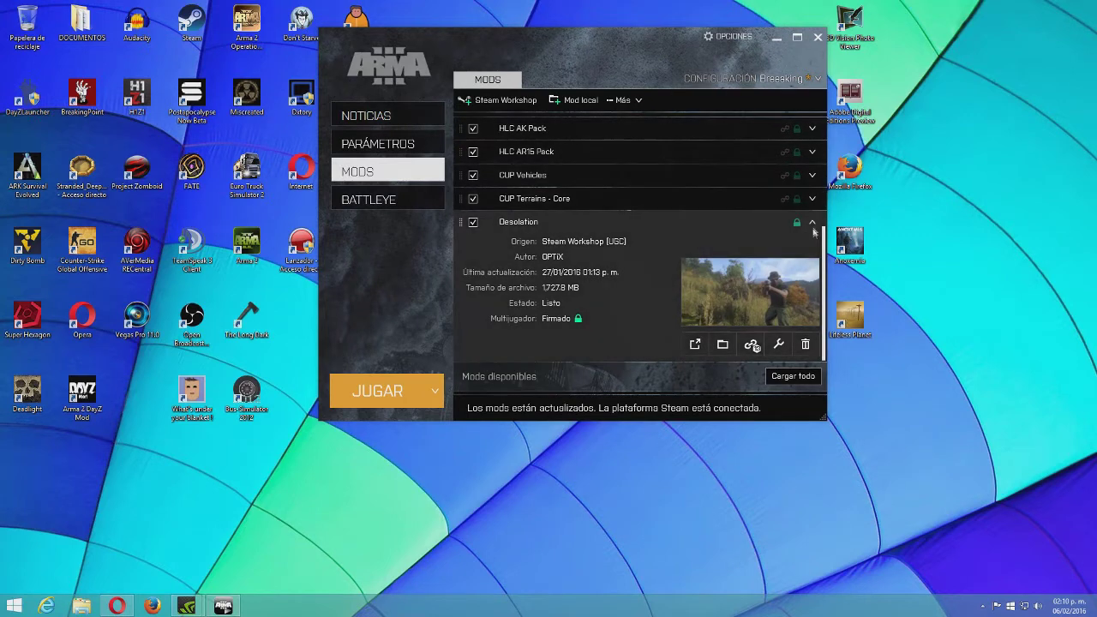
- Collapse the Desolation details in the Arma 3 launcher and check which mods are enabled across the whole list
click(519, 222)
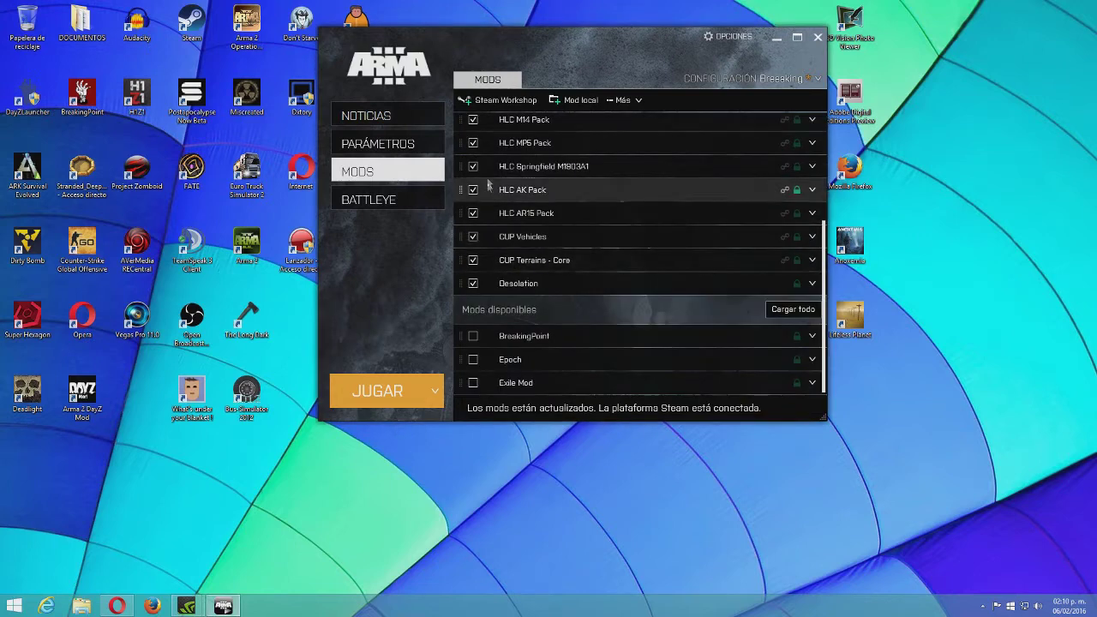
mouse_move(825, 304)
mouse_down()
mouse_move(827, 199)
mouse_move(831, 317)
mouse_move(820, 315)
mouse_up()
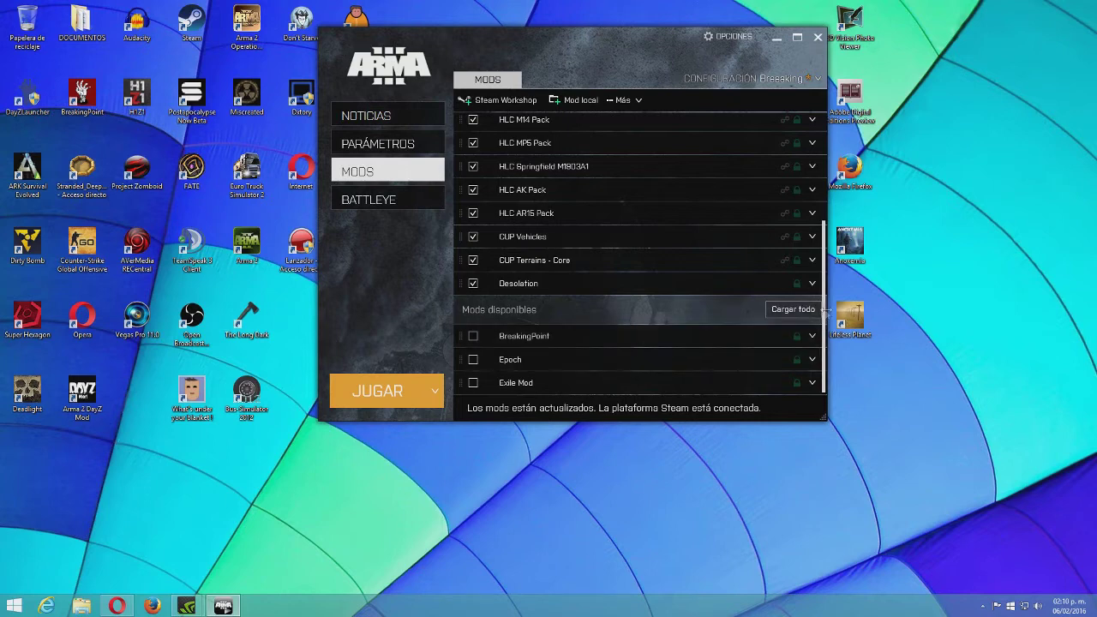
scroll(824, 310, up, 1)
scroll(829, 301, up, 4)
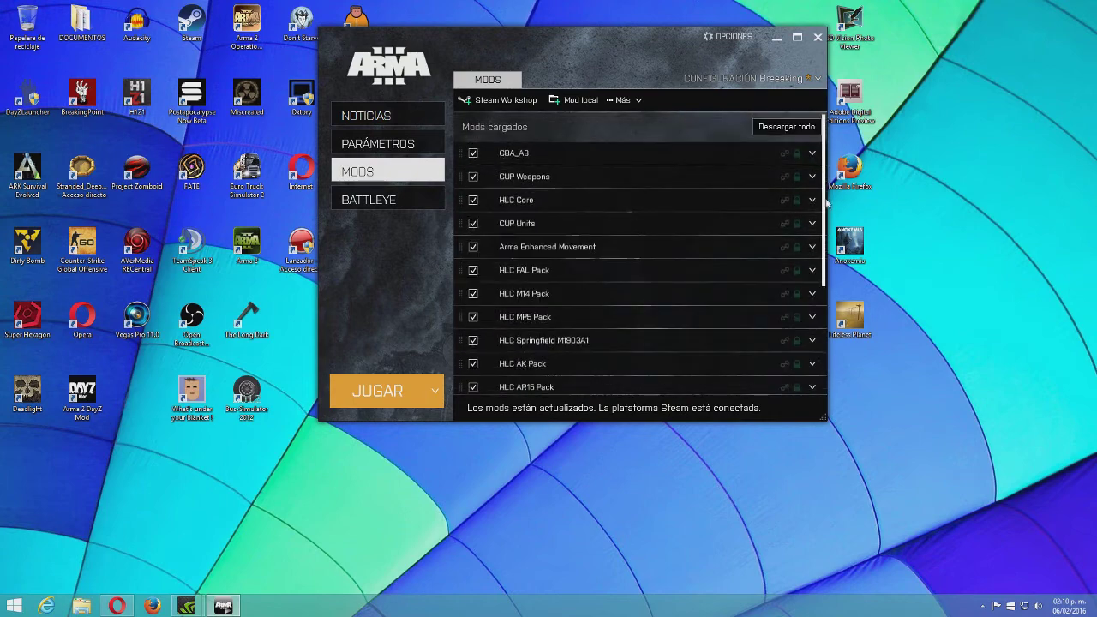
scroll(820, 251, down, 2)
scroll(812, 294, down, 1)
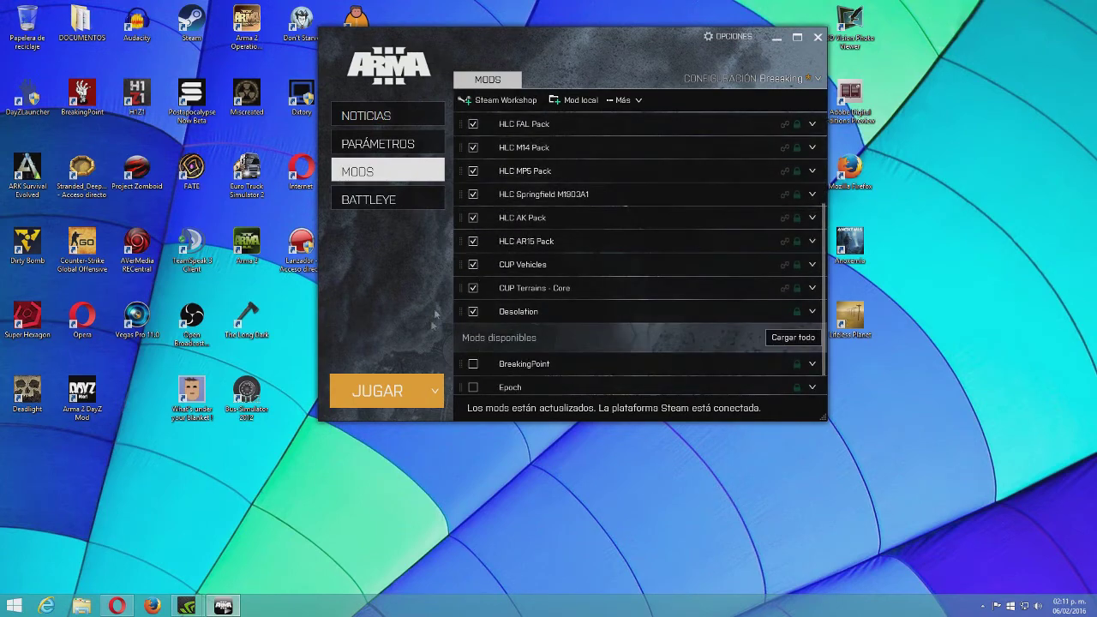
- Launch Arma 3 with the loaded mods and dismiss the startup error messages
click(396, 395)
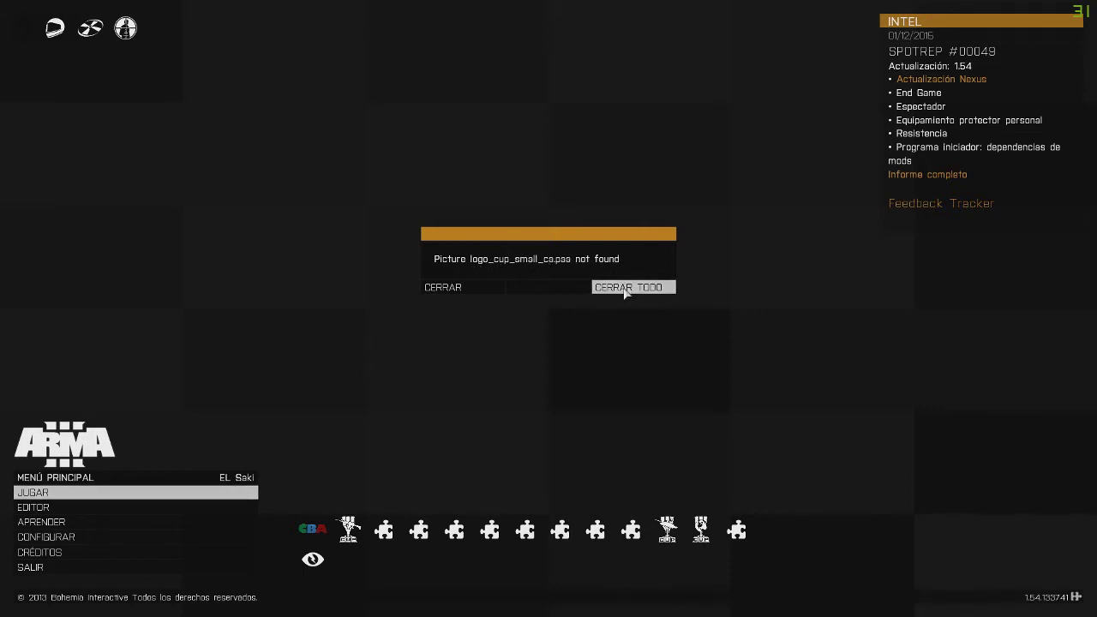
click(467, 290)
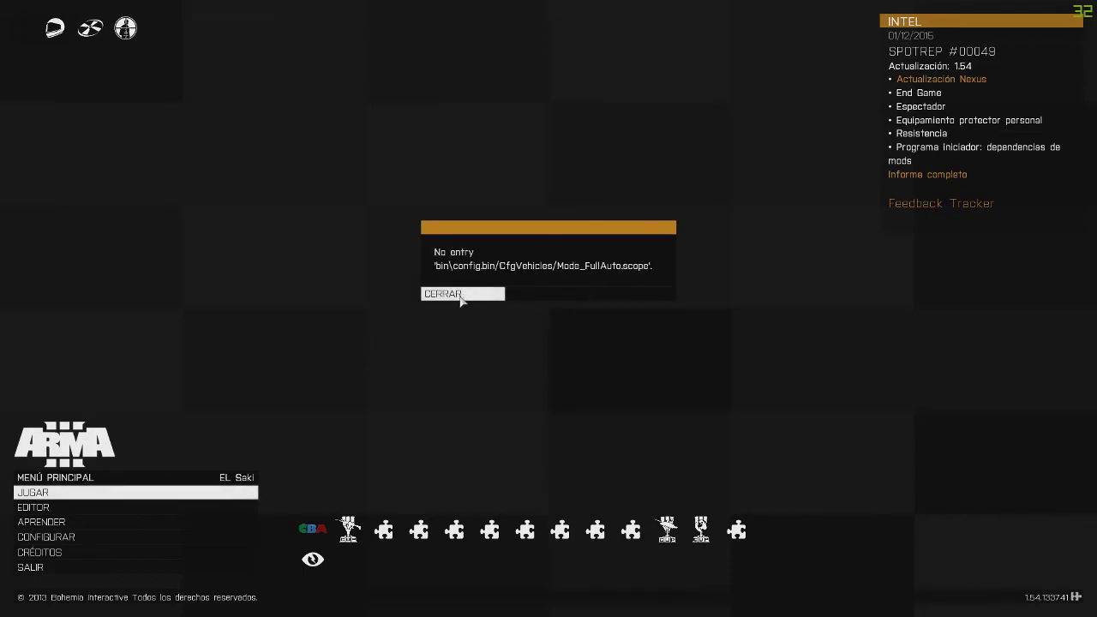
click(464, 293)
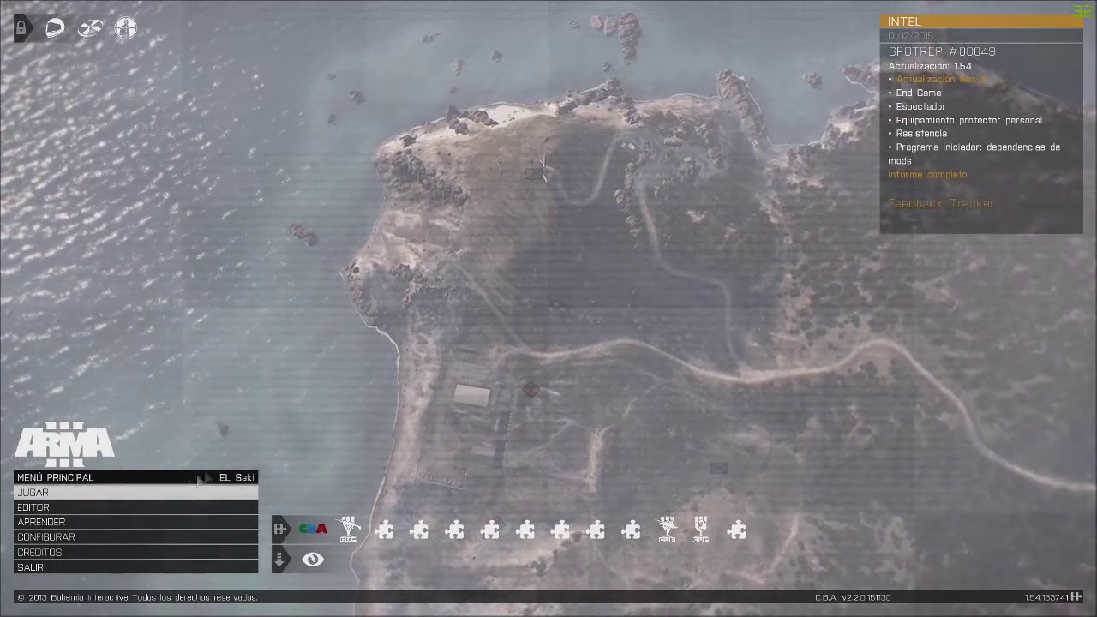
- Open the multiplayer server browser and apply a filter for the host name "desolation"
click(120, 495)
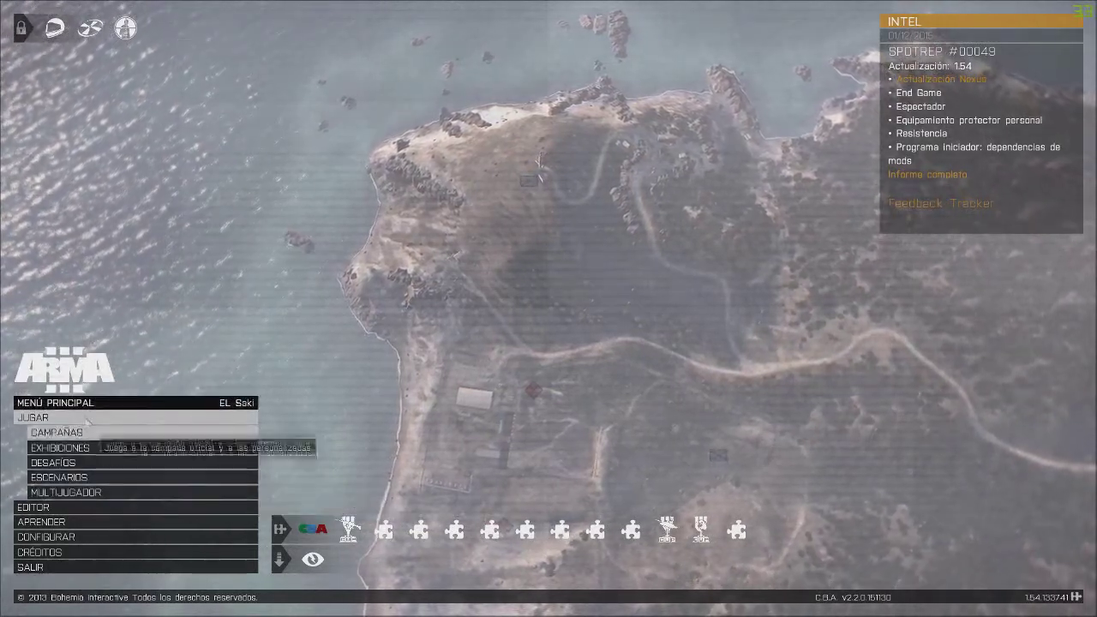
click(78, 493)
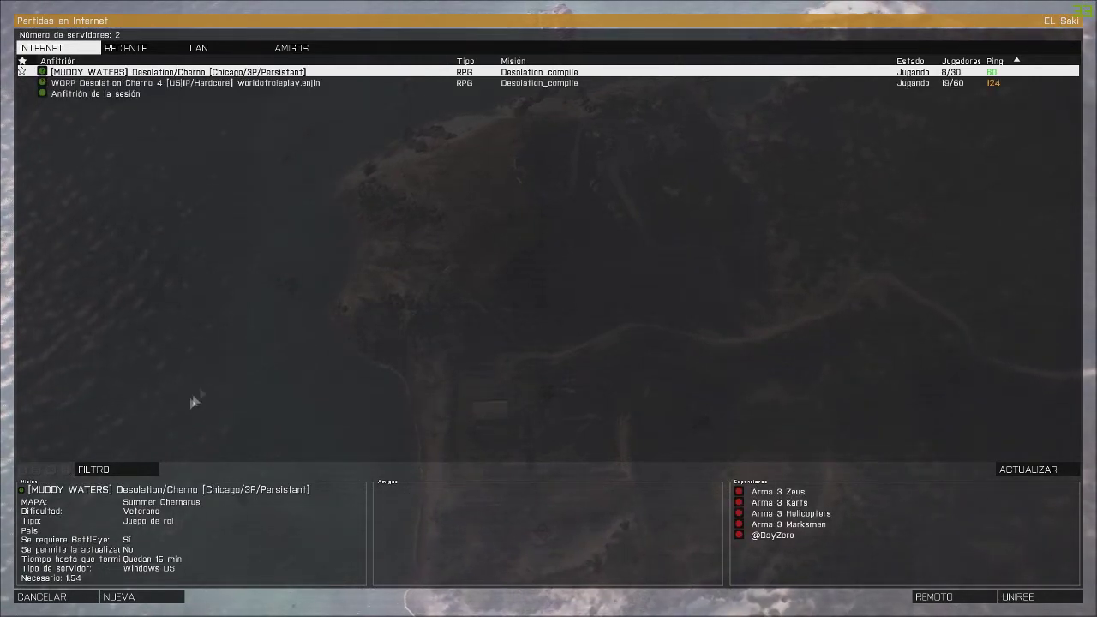
click(111, 469)
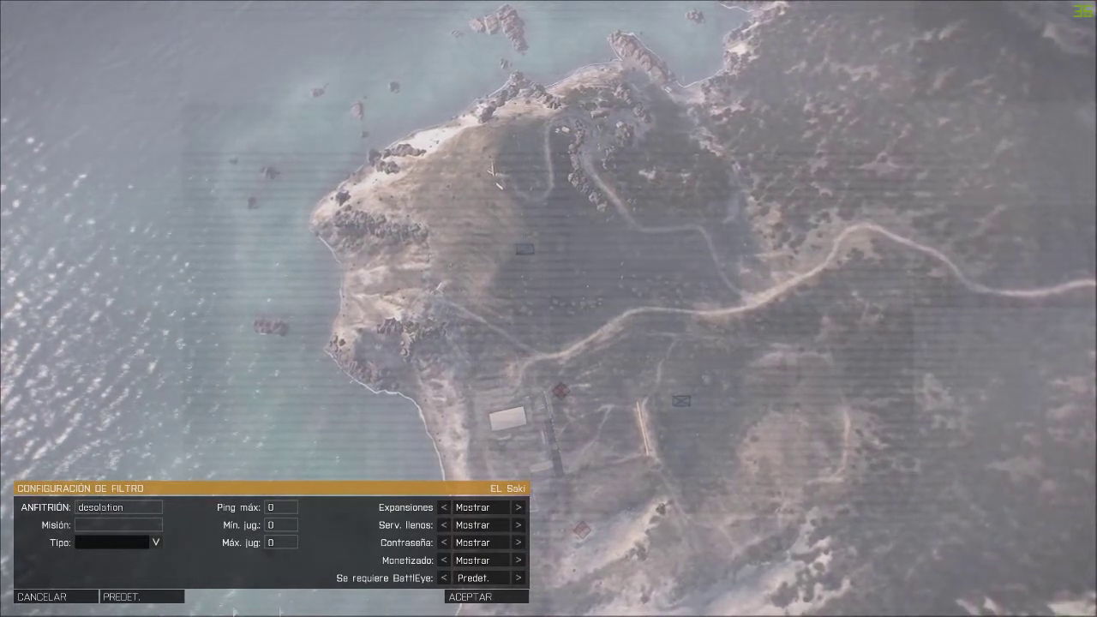
click(477, 599)
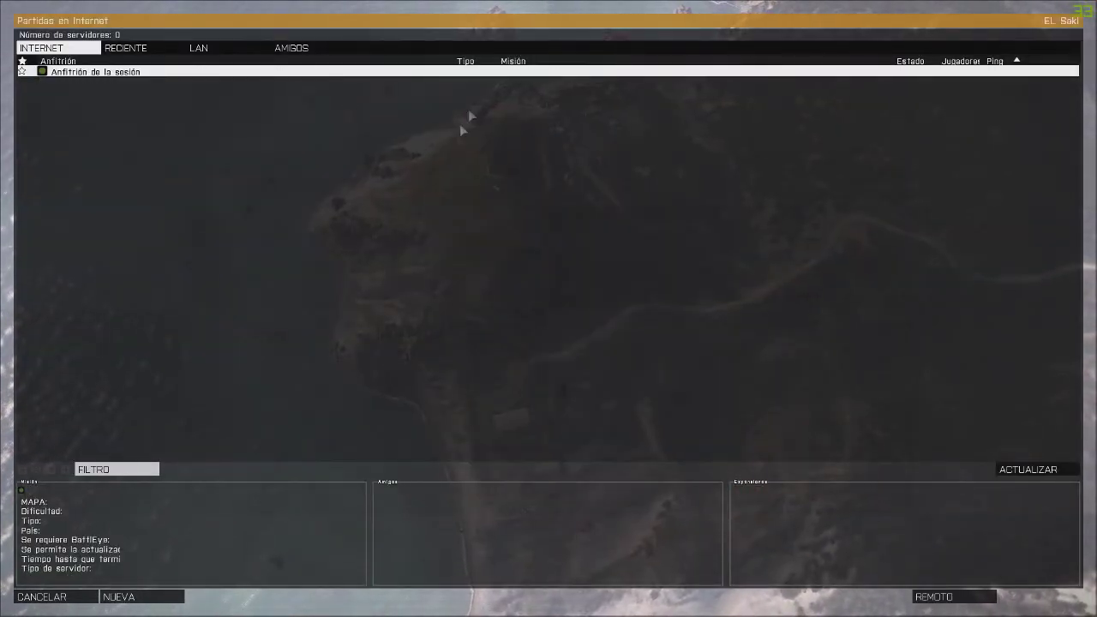